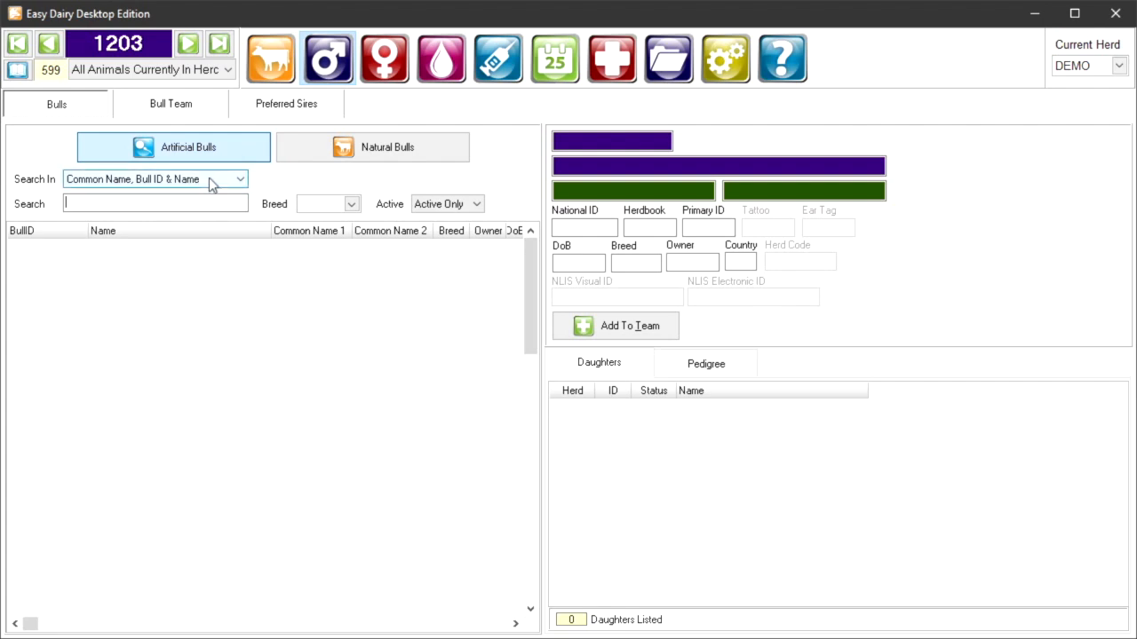
# Step: Search the artificial bulls by common name, bull ID and name for "WALN" and select WALNUTLAWN SUNLIGHT
pyautogui.click(211, 183)
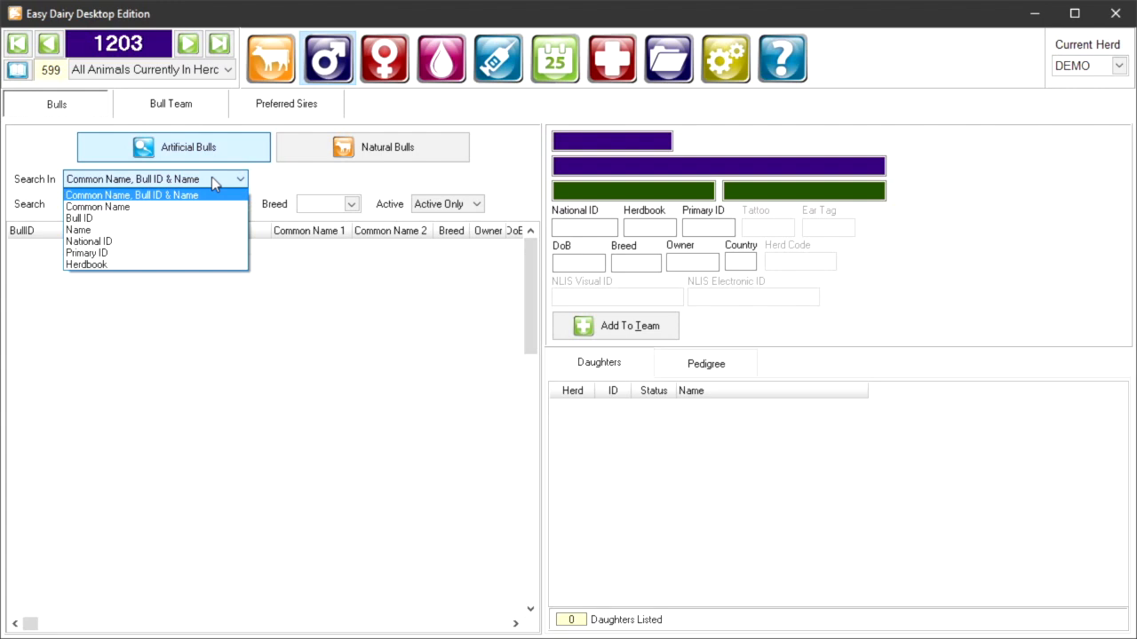
pyautogui.click(209, 176)
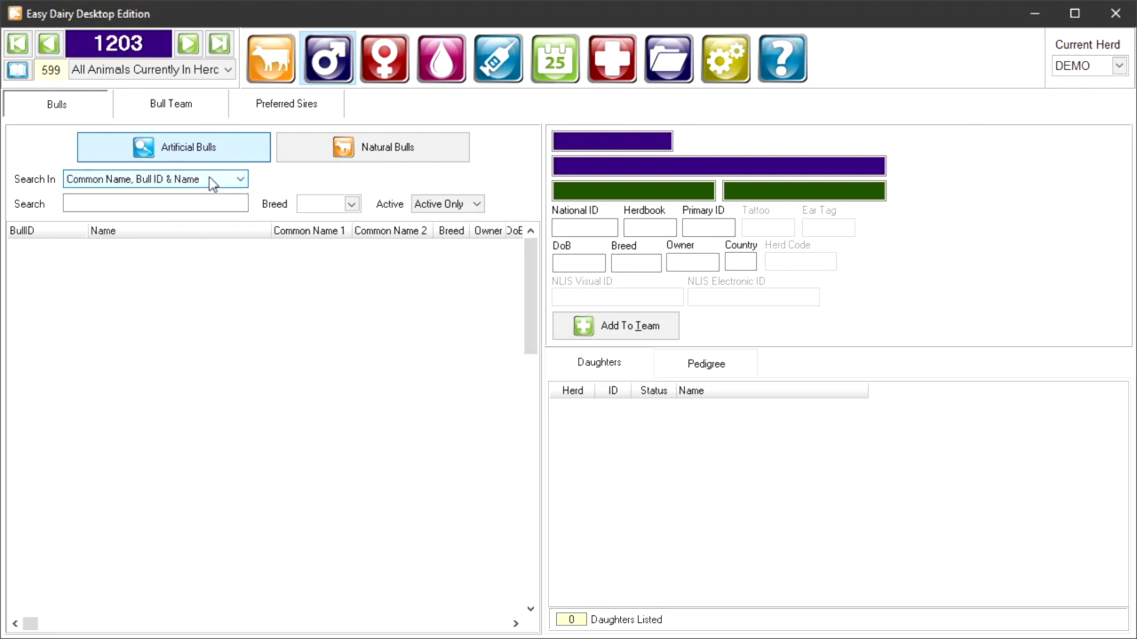
pyautogui.click(180, 202)
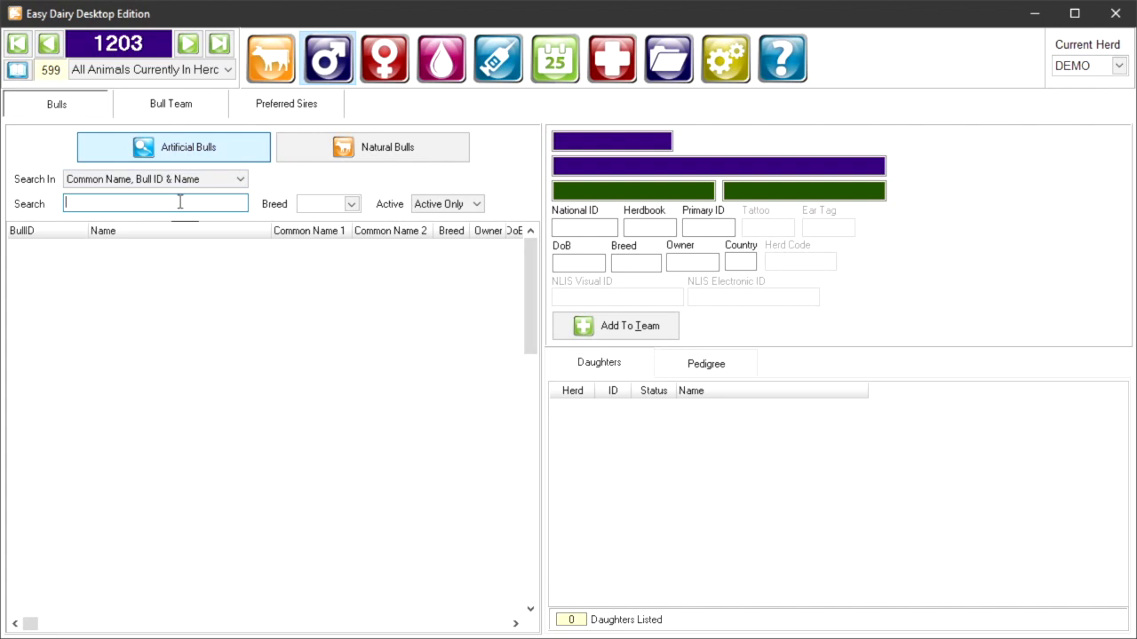
pyautogui.write('WAL')
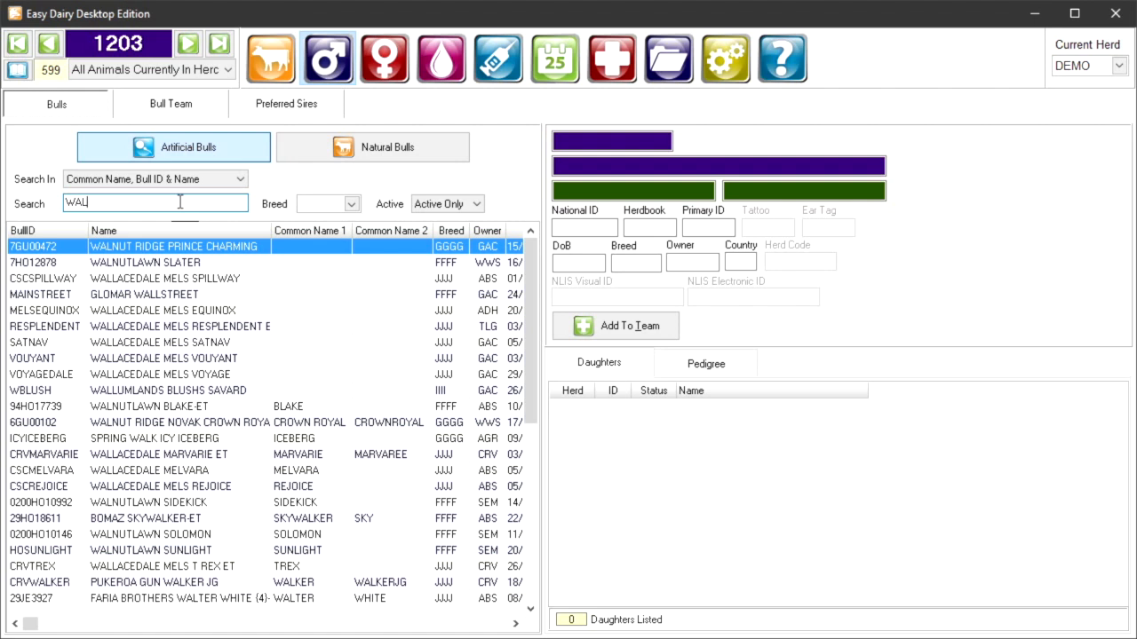
pyautogui.write('N')
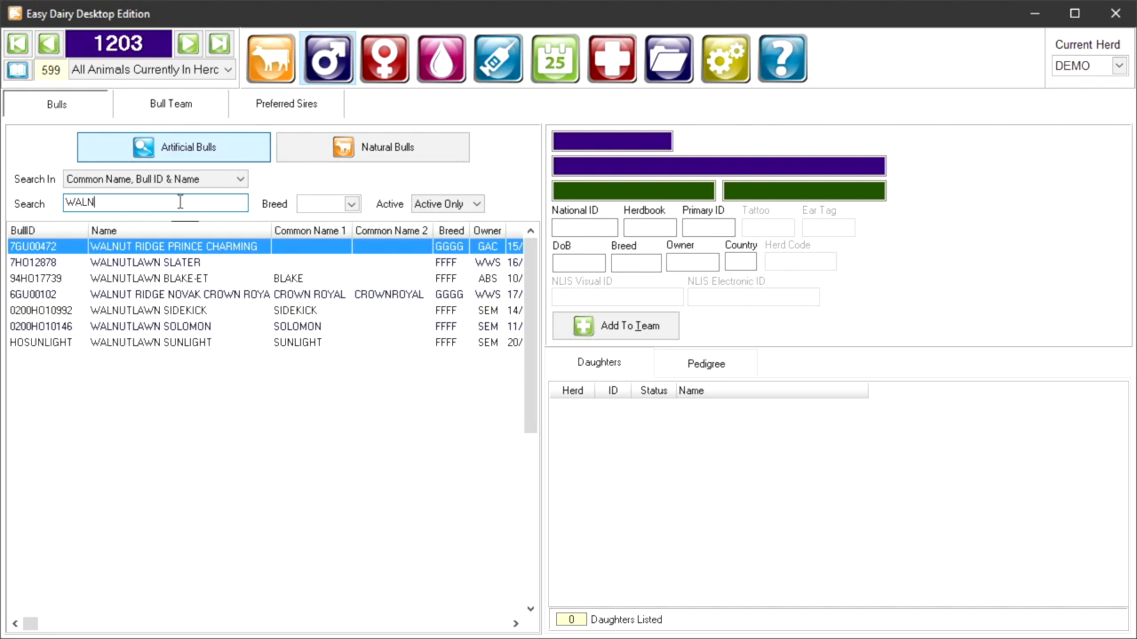
pyautogui.click(198, 347)
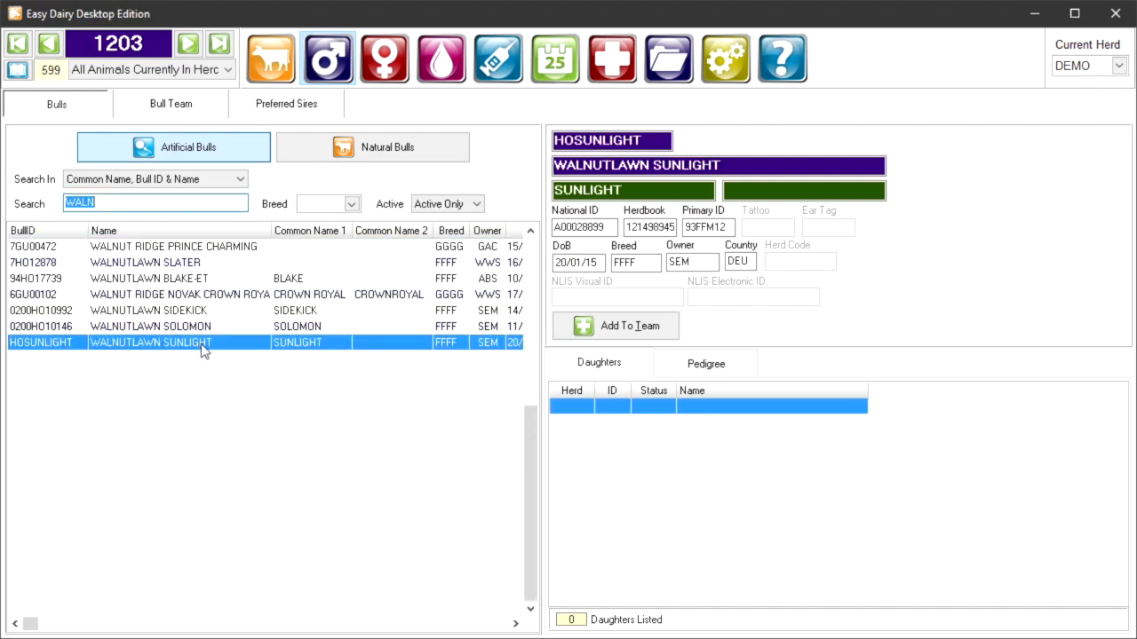
# Step: Add WALNUTLAWN SUNLIGHT from the "WALN" results to the bull team with the display name SUNLIGHT
pyautogui.click(146, 206)
pyautogui.write('N')
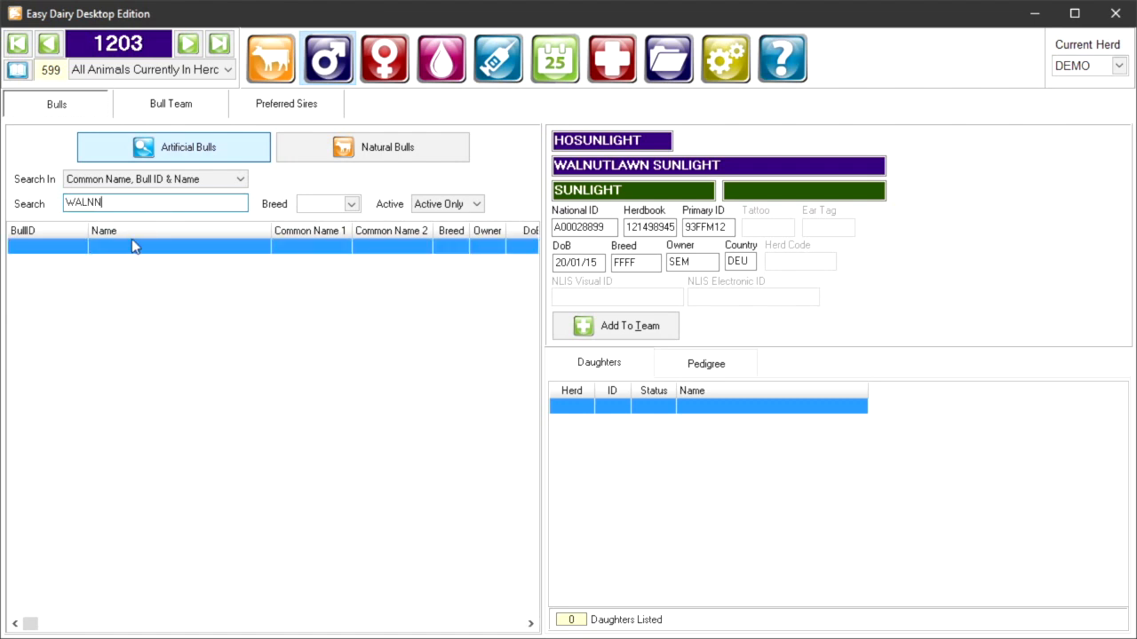
pyautogui.press('BackSpace')
pyautogui.click(173, 342)
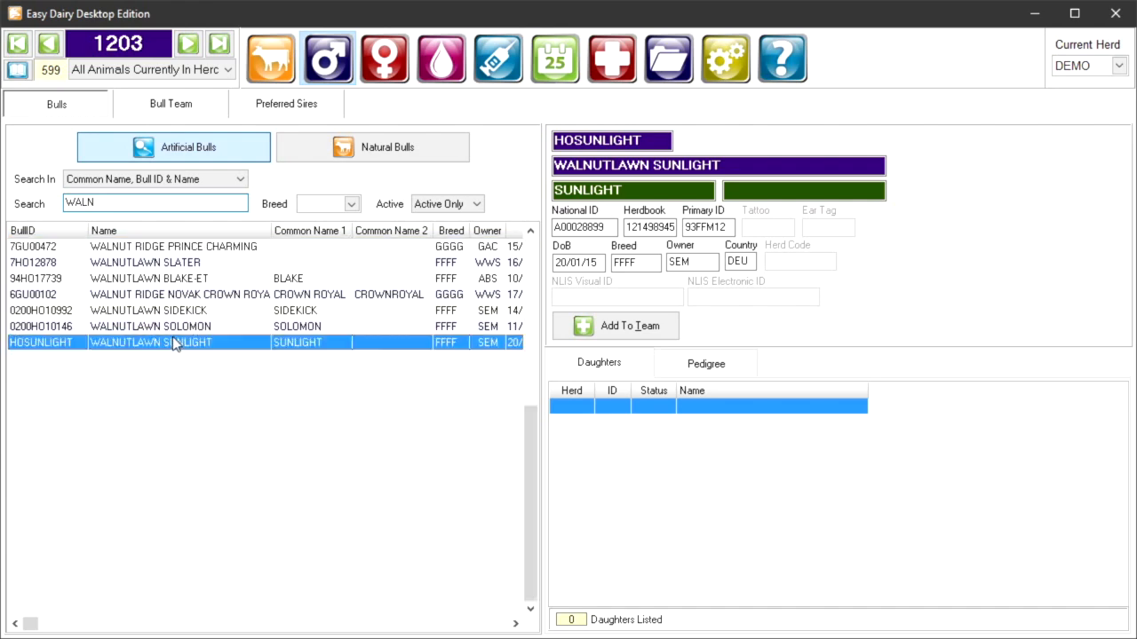
pyautogui.click(593, 327)
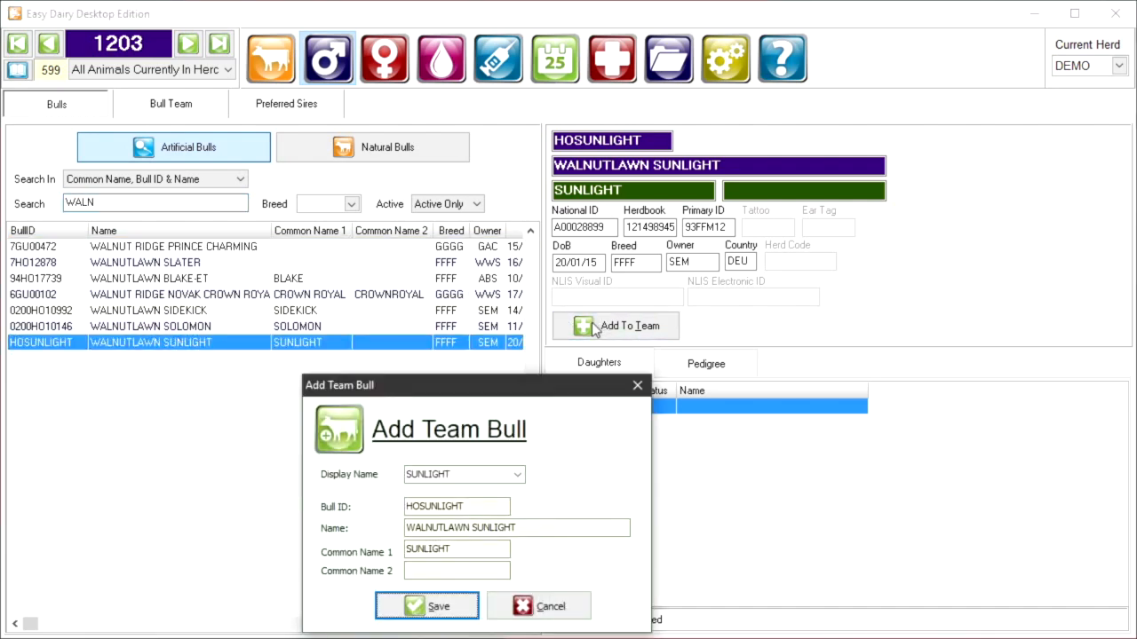
pyautogui.click(421, 608)
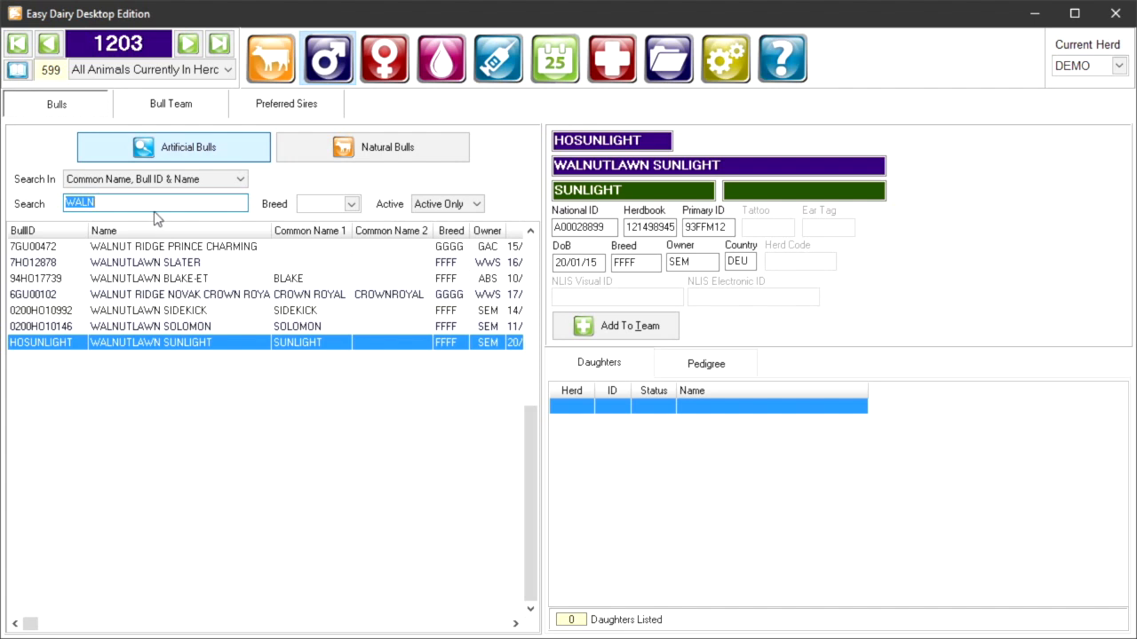
# Step: Filter the "WALN" results to the Holstein breed (FFFF) and include all bulls rather than active ones only
pyautogui.click(346, 206)
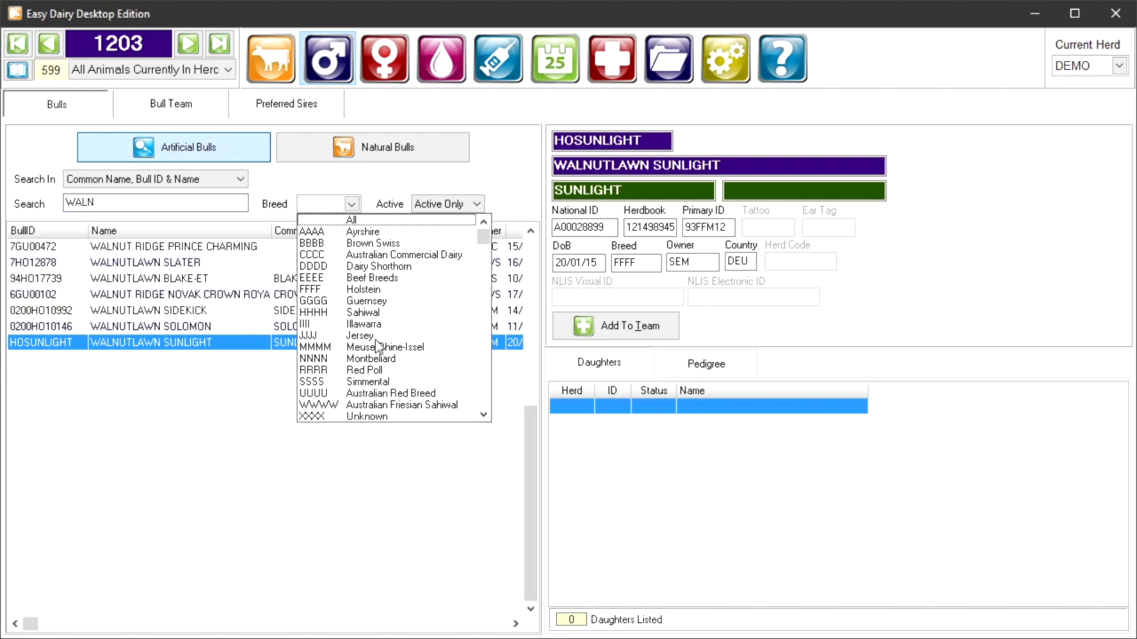
pyautogui.click(369, 290)
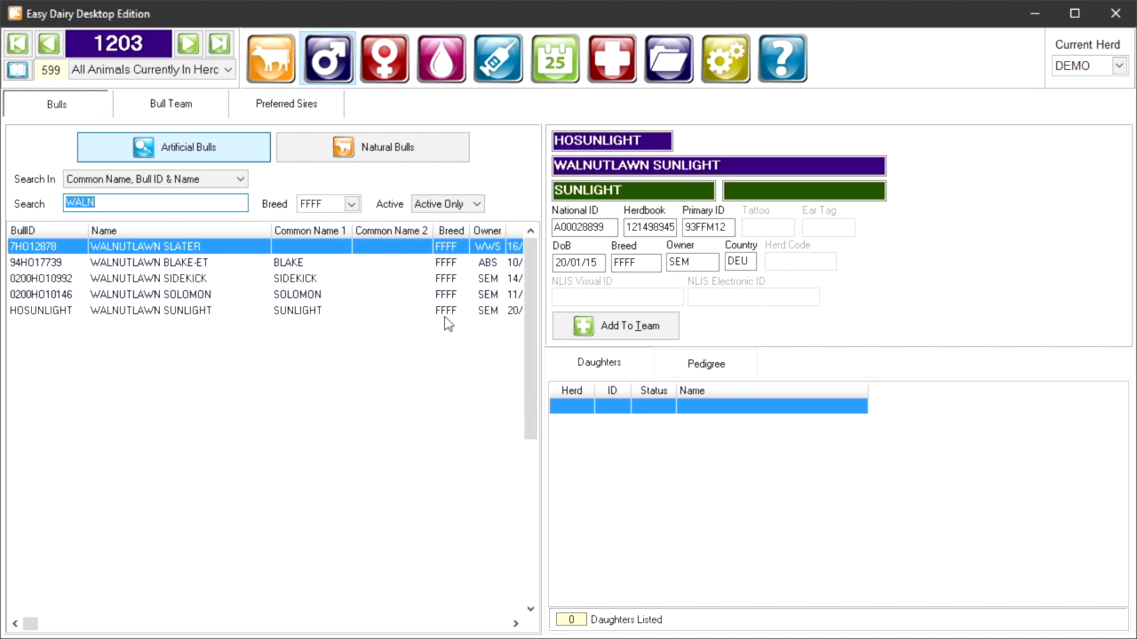
pyautogui.click(433, 210)
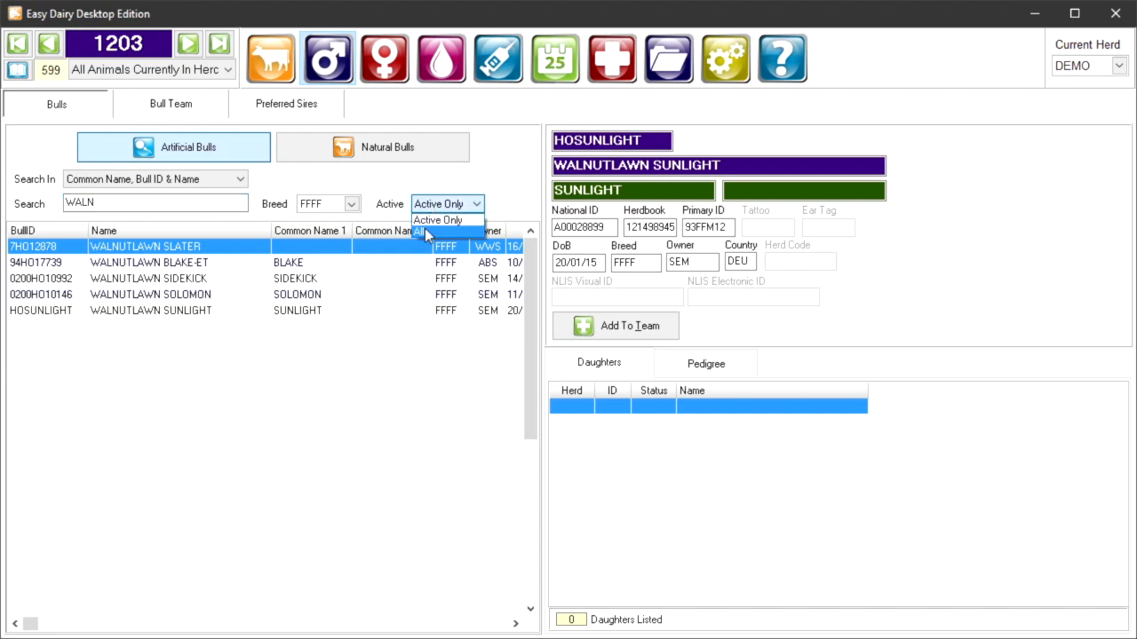
pyautogui.click(427, 233)
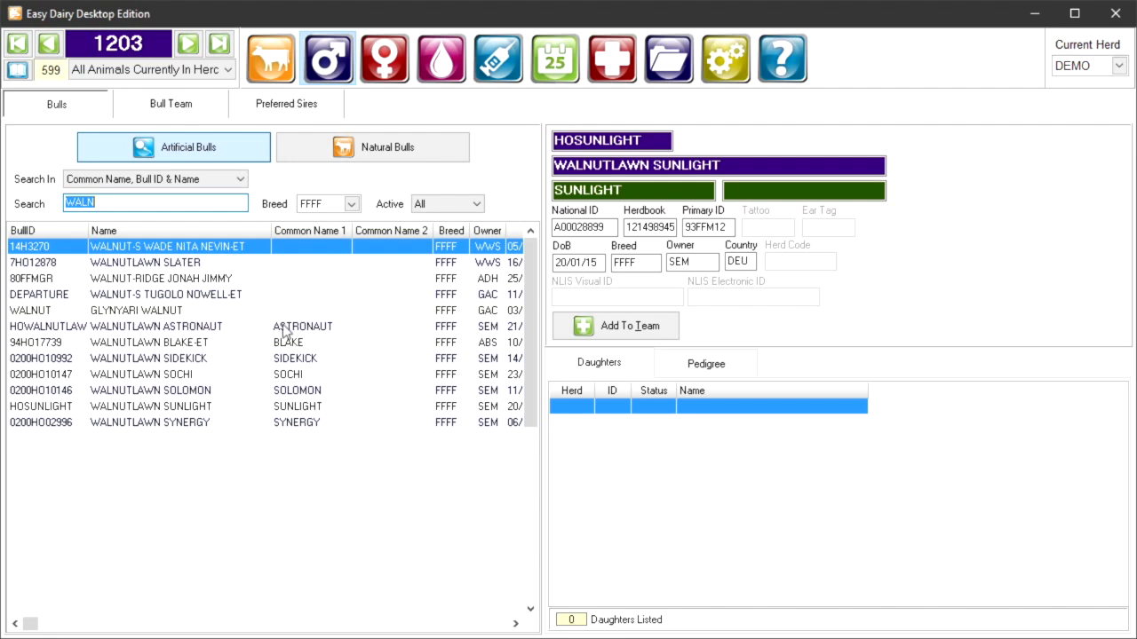
# Step: Narrow the bull search to "WALN SUN"
pyautogui.click(193, 204)
pyautogui.write('SUN')
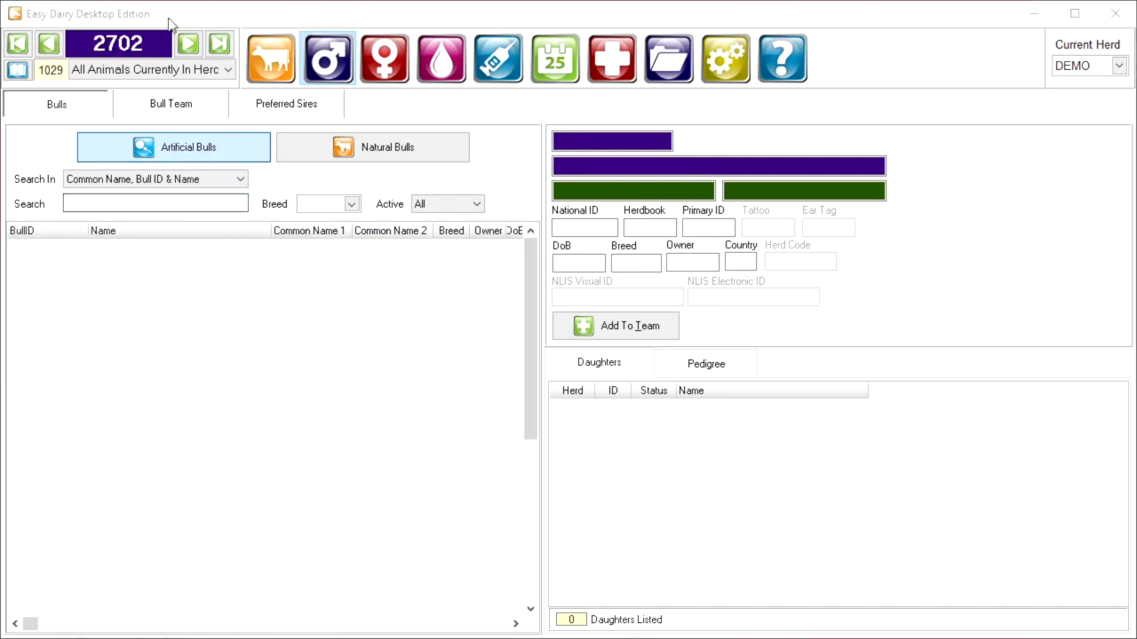
pyautogui.click(170, 22)
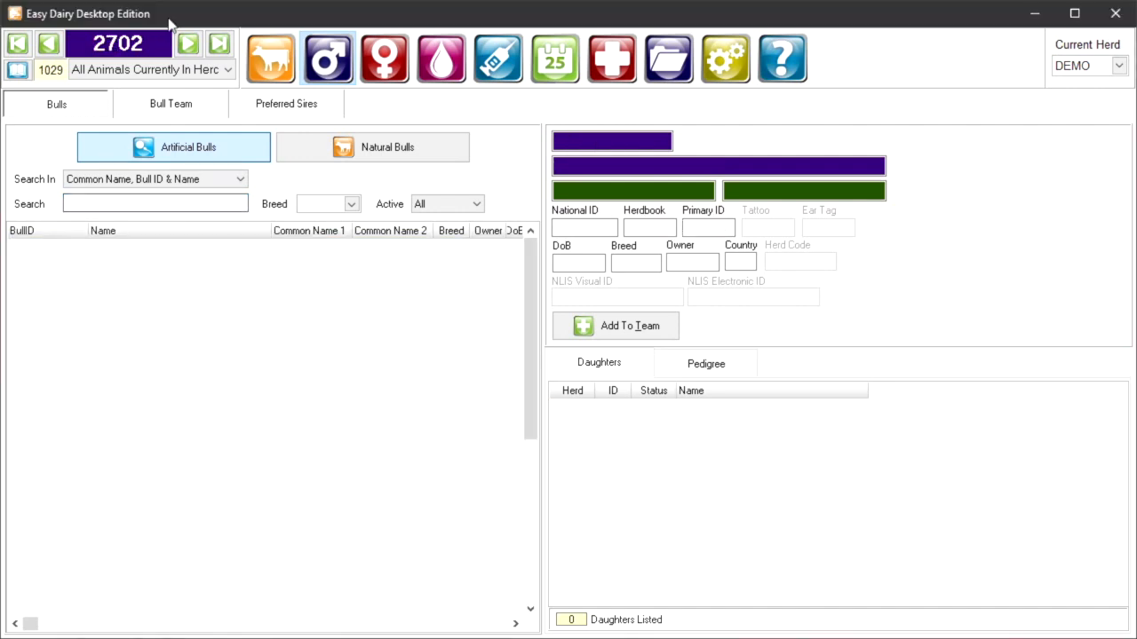
# Step: Search all artificial bulls for "QUAD"
pyautogui.click(158, 201)
pyautogui.write('QUA')
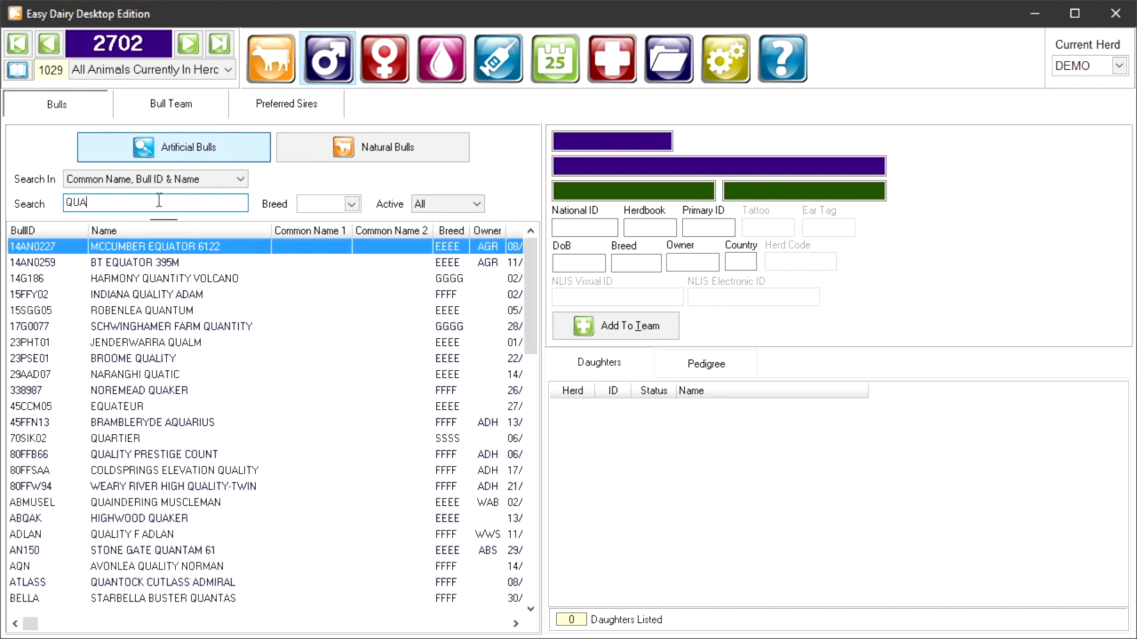
pyautogui.write('D')
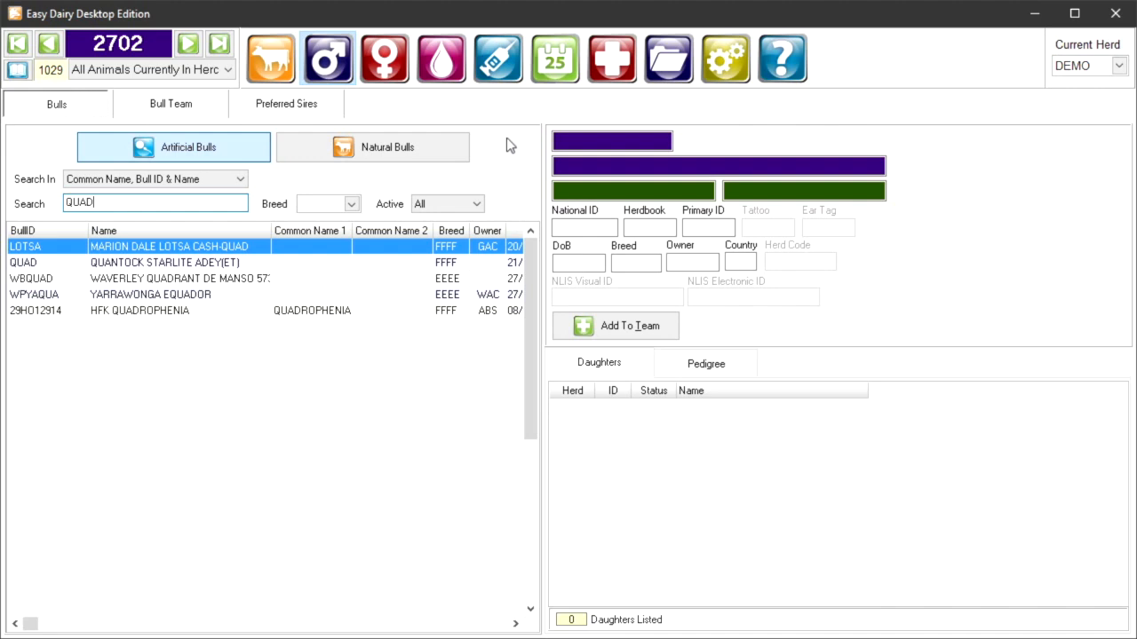
# Step: Update the NASIS bull data using the NASIS file from the internet
pyautogui.click(685, 77)
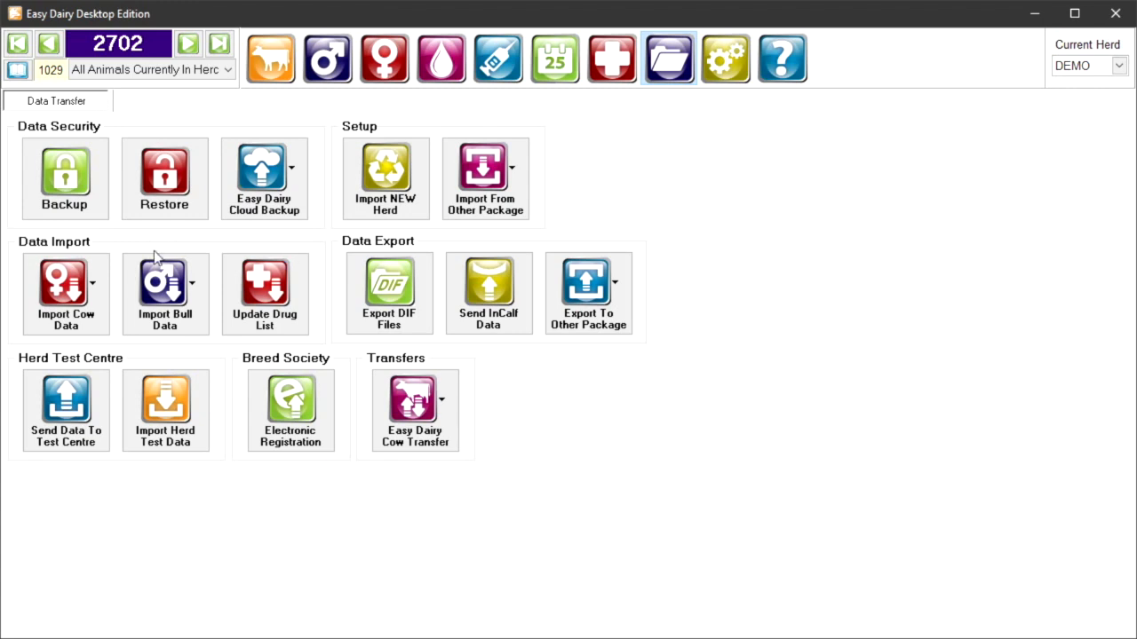
pyautogui.click(171, 298)
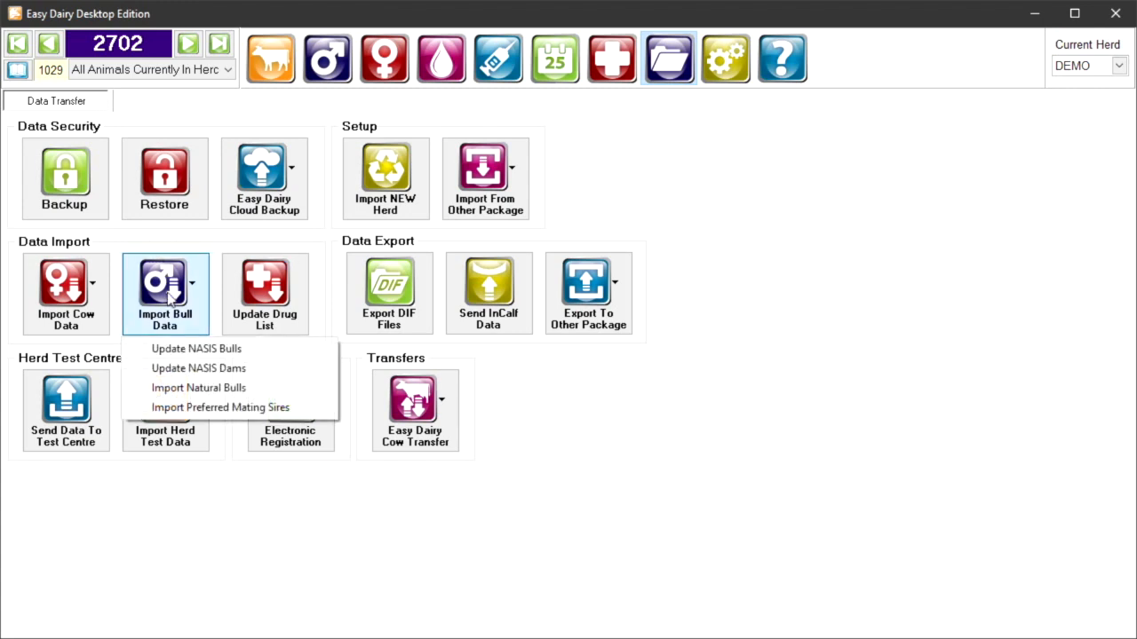
pyautogui.click(191, 349)
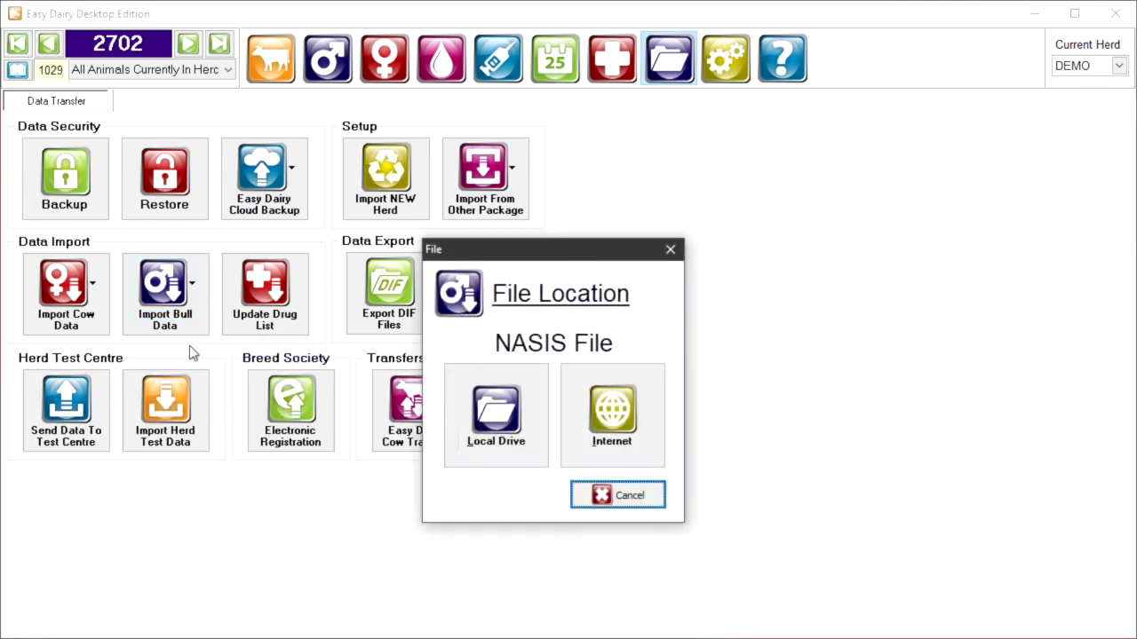
pyautogui.click(594, 418)
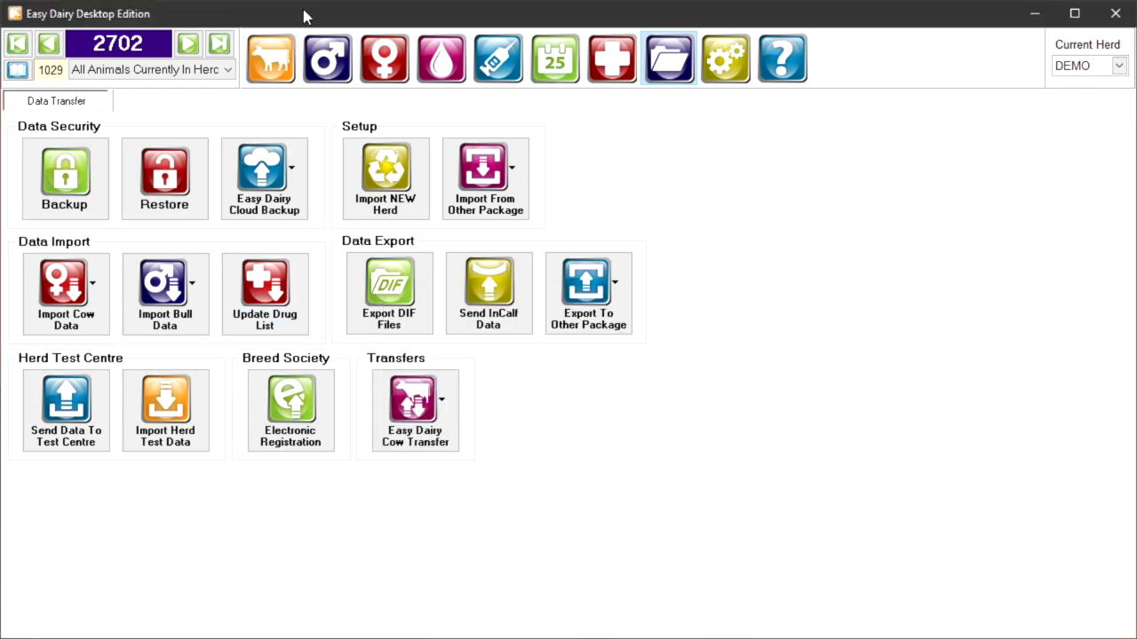
# Step: Return to the "QUAD" bull search and view the details of both DEANGATE QUADRANT bulls, 45FFE26 and FR4423
pyautogui.click(329, 56)
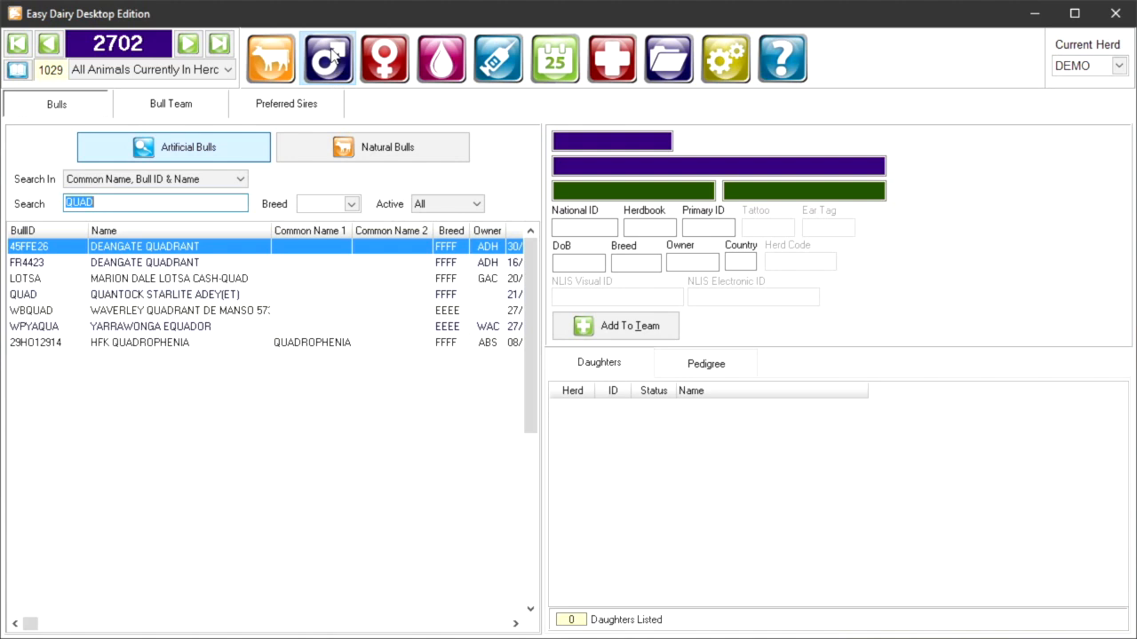
pyautogui.click(192, 251)
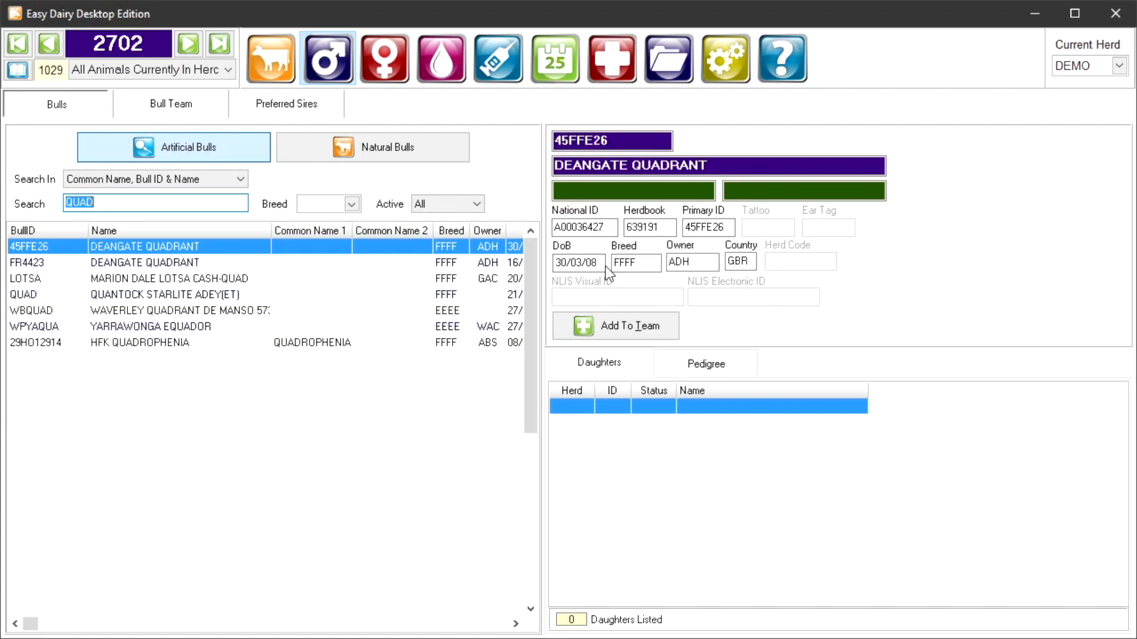
pyautogui.click(445, 262)
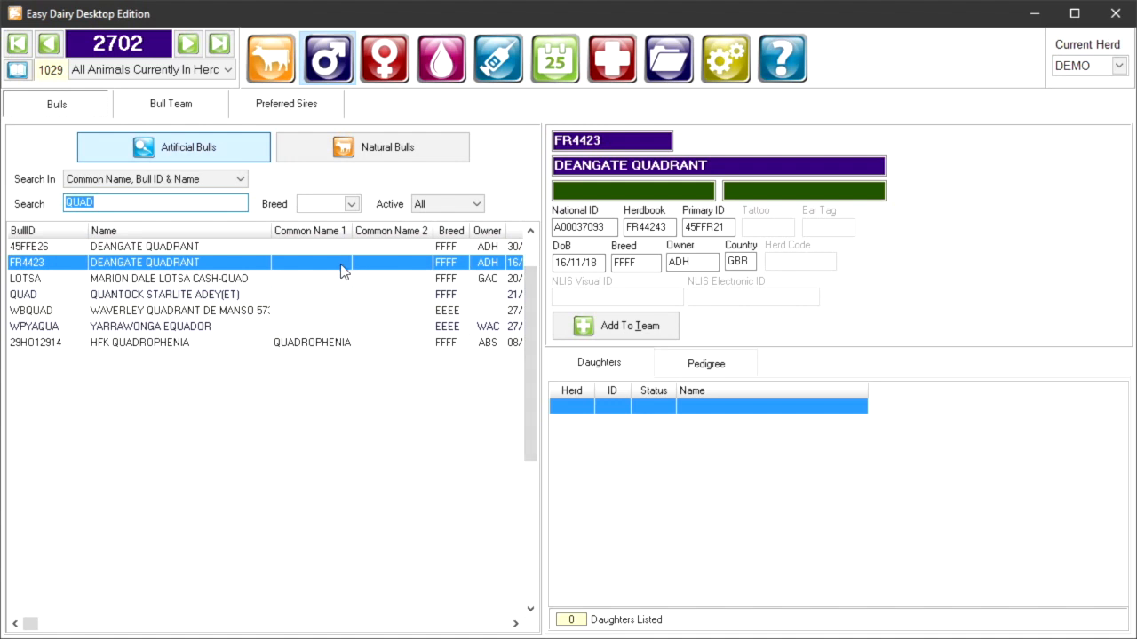
# Step: Limit the "QUAD" results to active bulls and add DEANGATE QUADRANT (FR4423) to the team with the display name QUADRANT
pyautogui.click(425, 206)
pyautogui.click(435, 219)
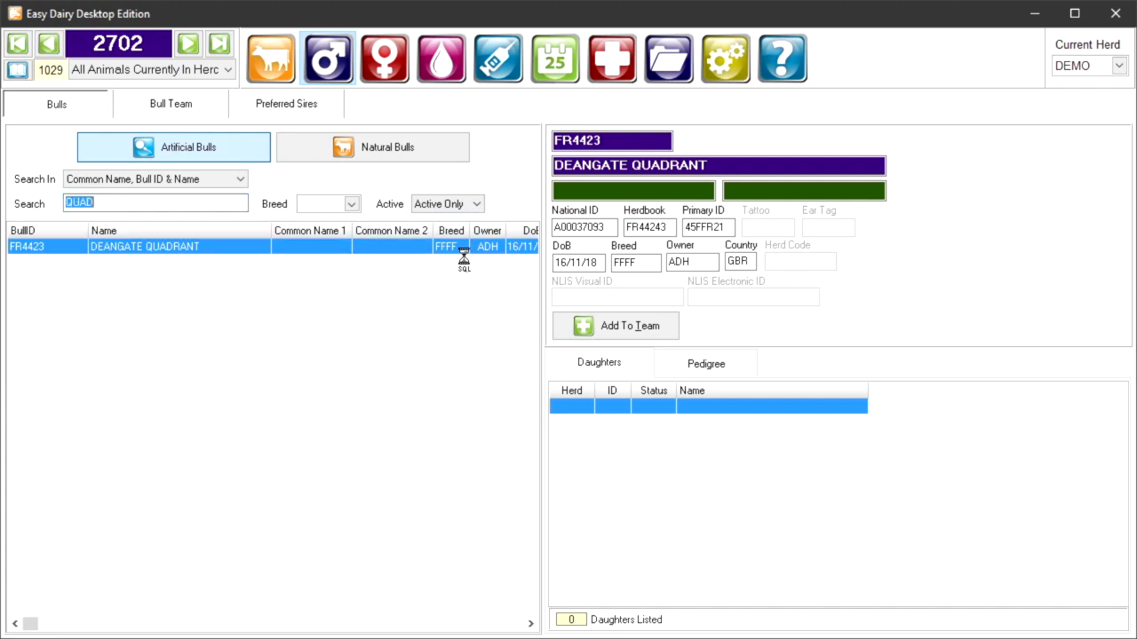
pyautogui.click(622, 326)
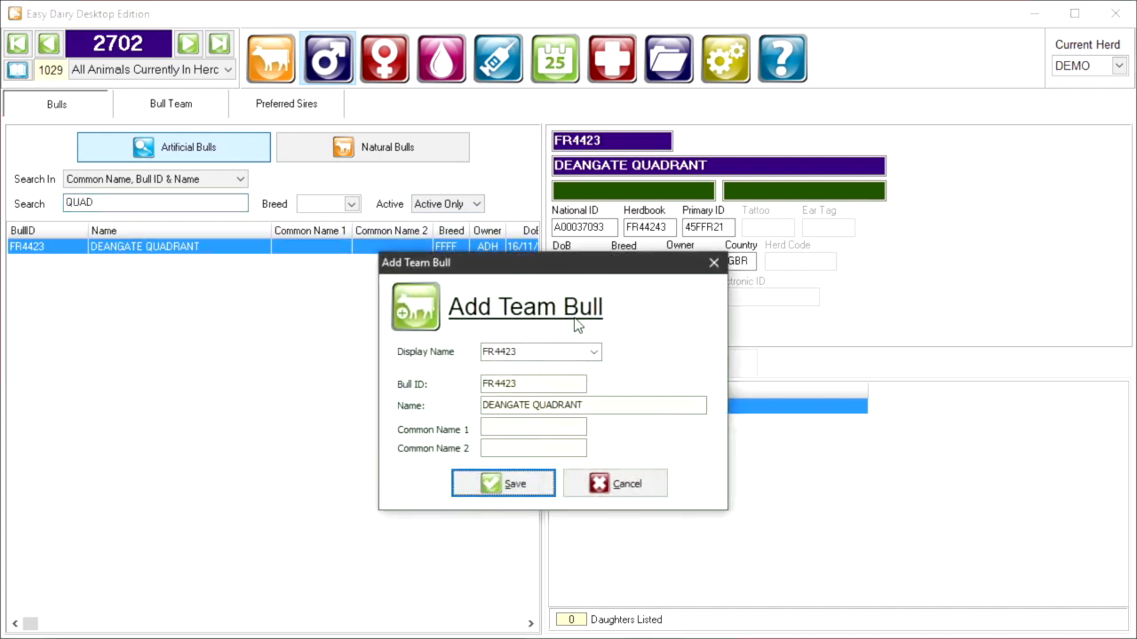
pyautogui.click(537, 346)
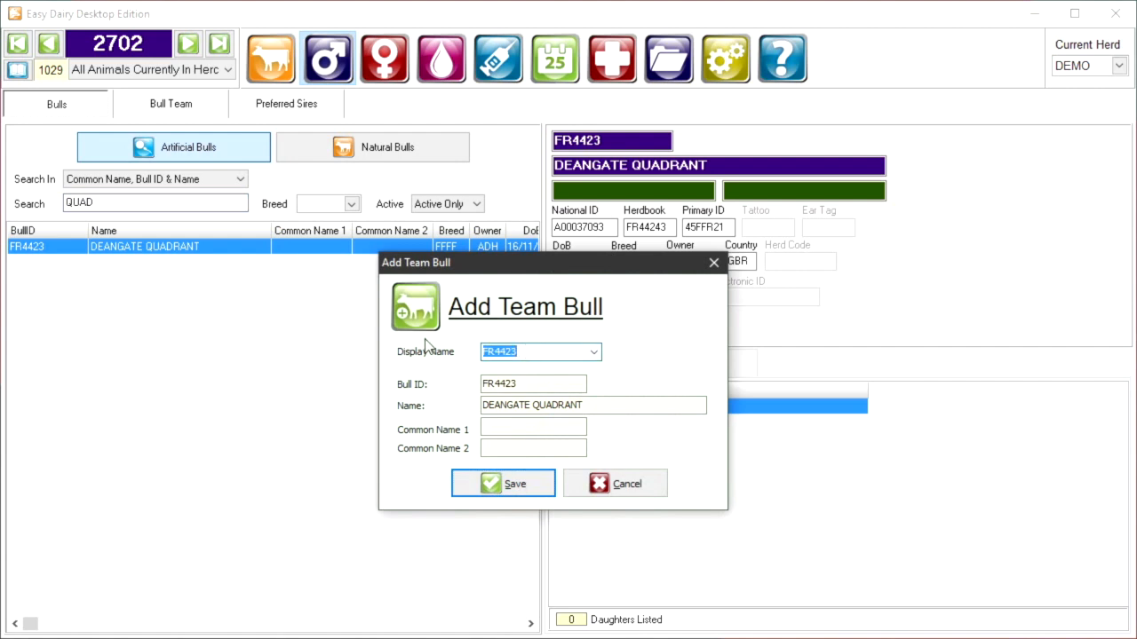
pyautogui.write('QUADRANT')
pyautogui.click(487, 487)
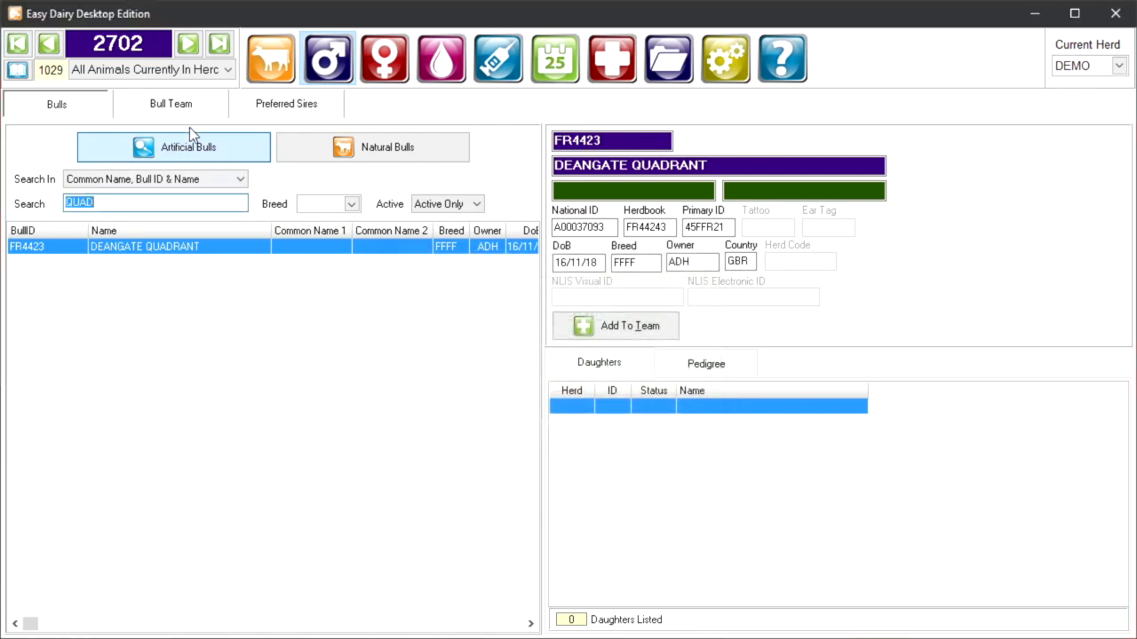
# Step: Open the bull team list and select SUNLIGHT to view its calvings due
pyautogui.click(172, 105)
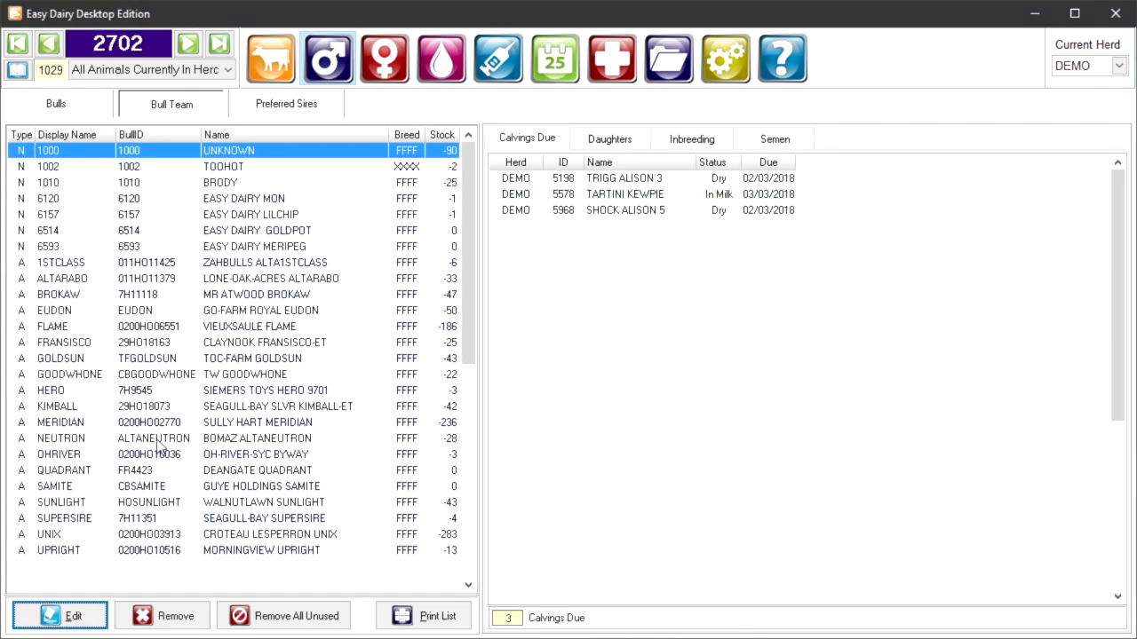
pyautogui.click(147, 501)
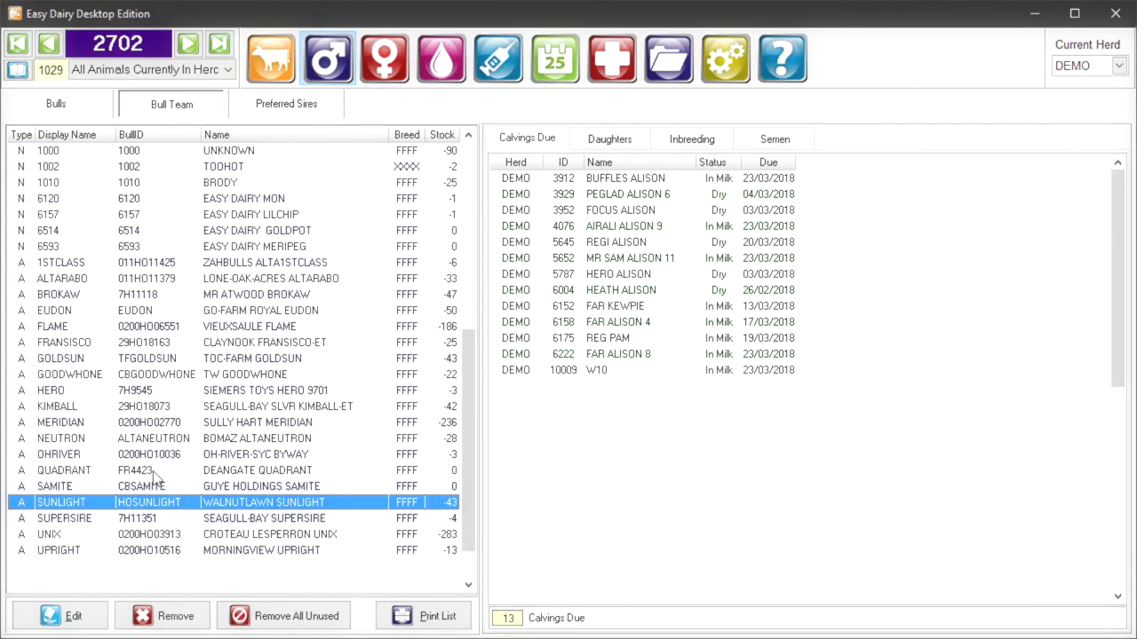